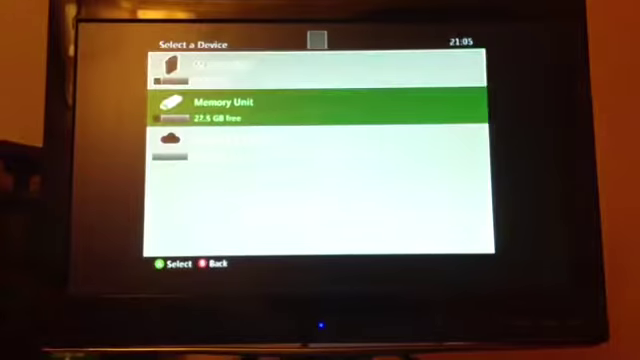
key(Return)
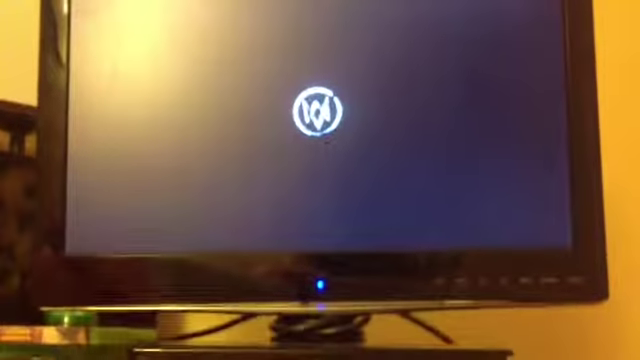